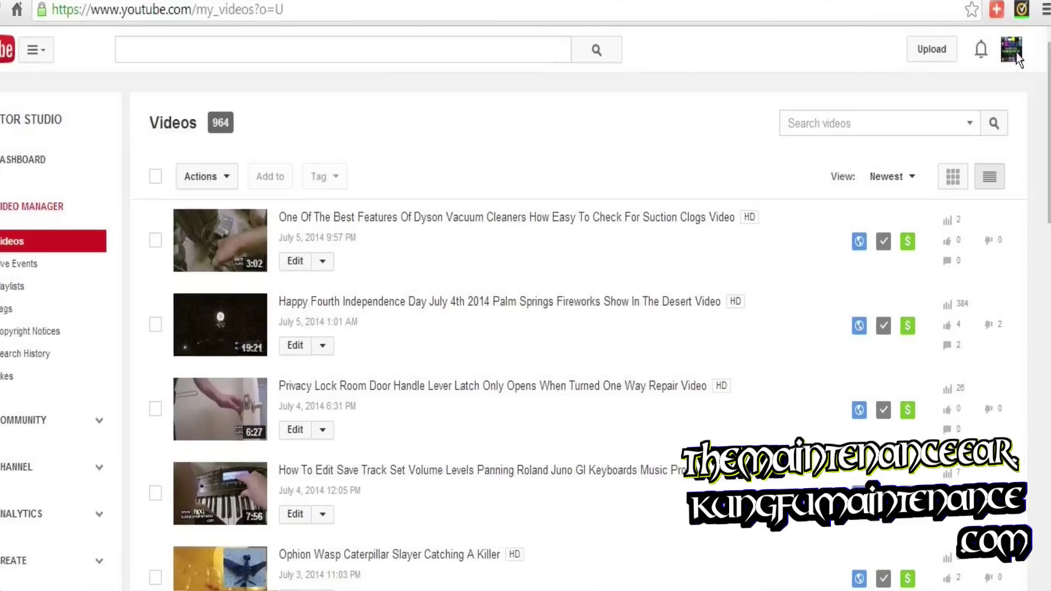
Step: Go from the Video Manager to the Creator Studio dashboard via the account menu
click(1016, 53)
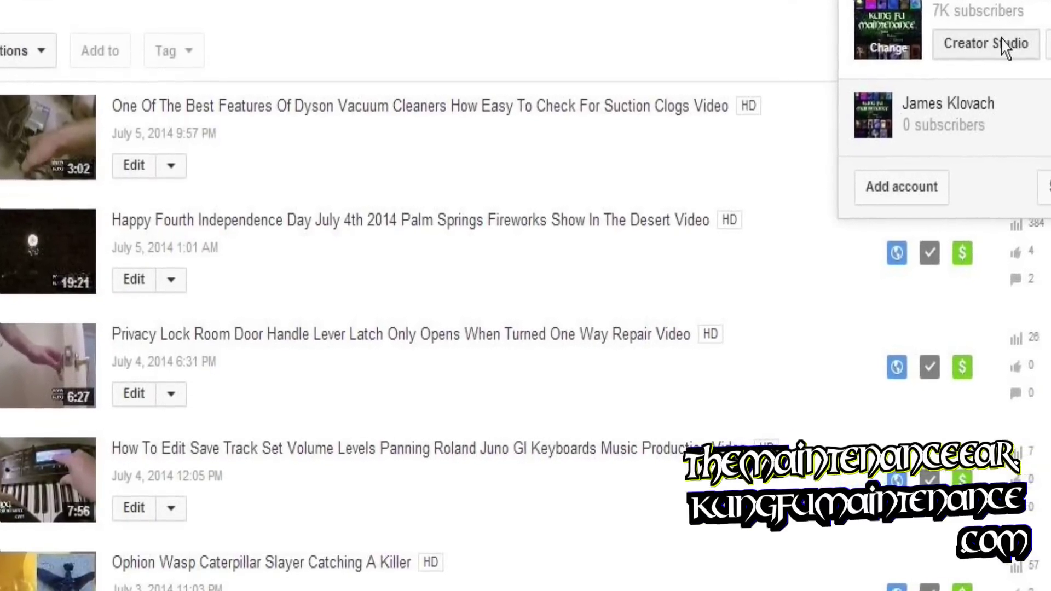
click(1003, 48)
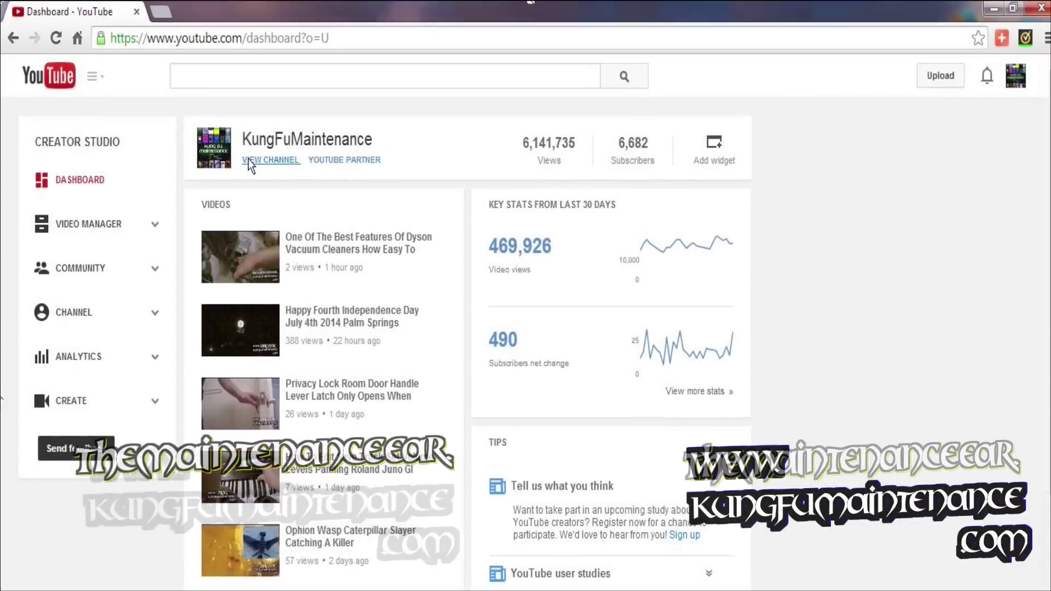
Step: View the channel's public page, then go to the subscription manager listing 27 channels
click(248, 162)
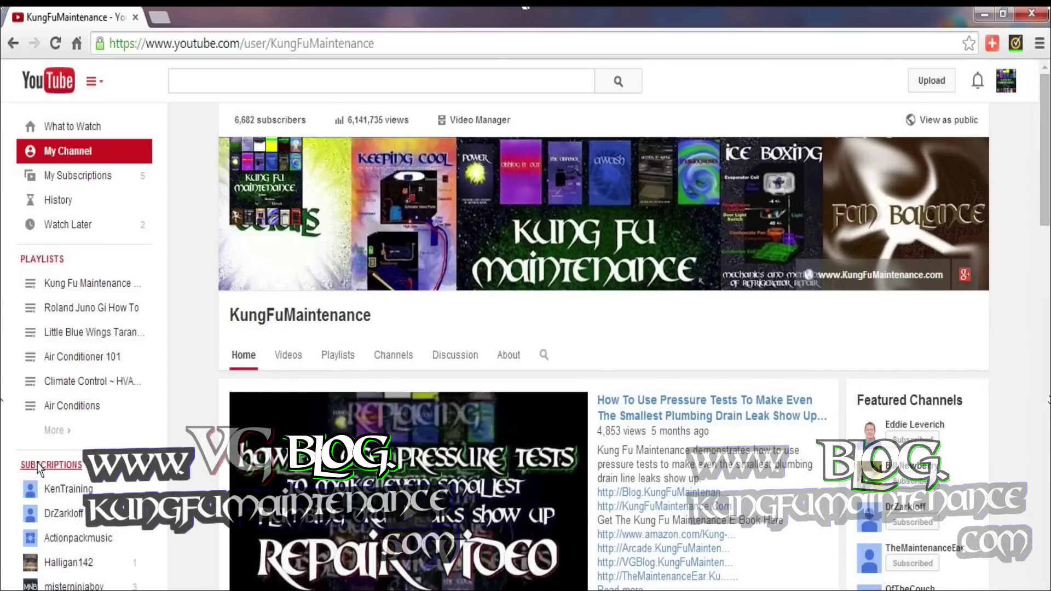
click(38, 468)
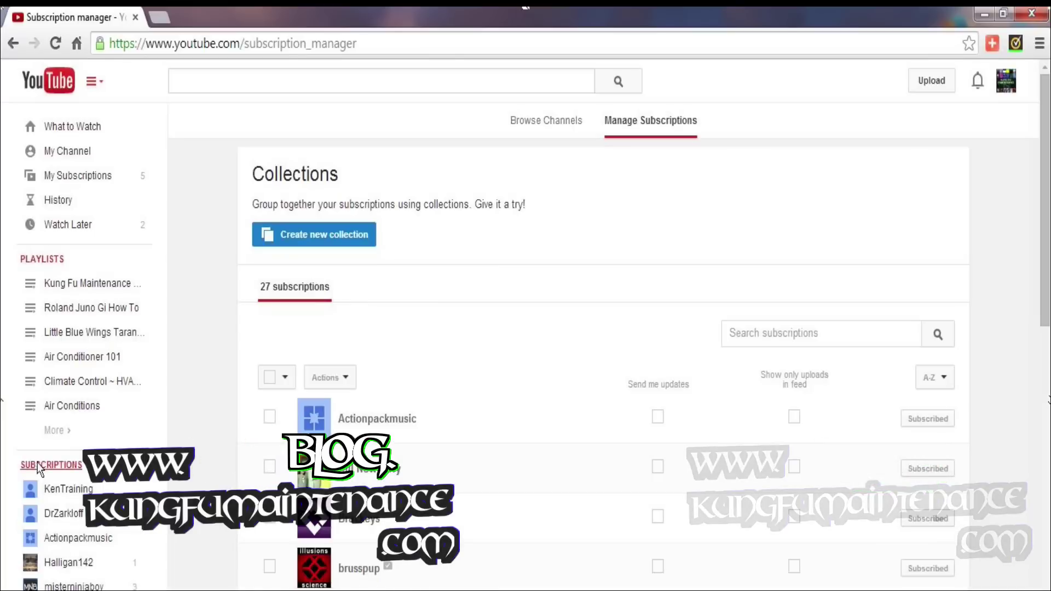
scroll(698, 365, down, 3)
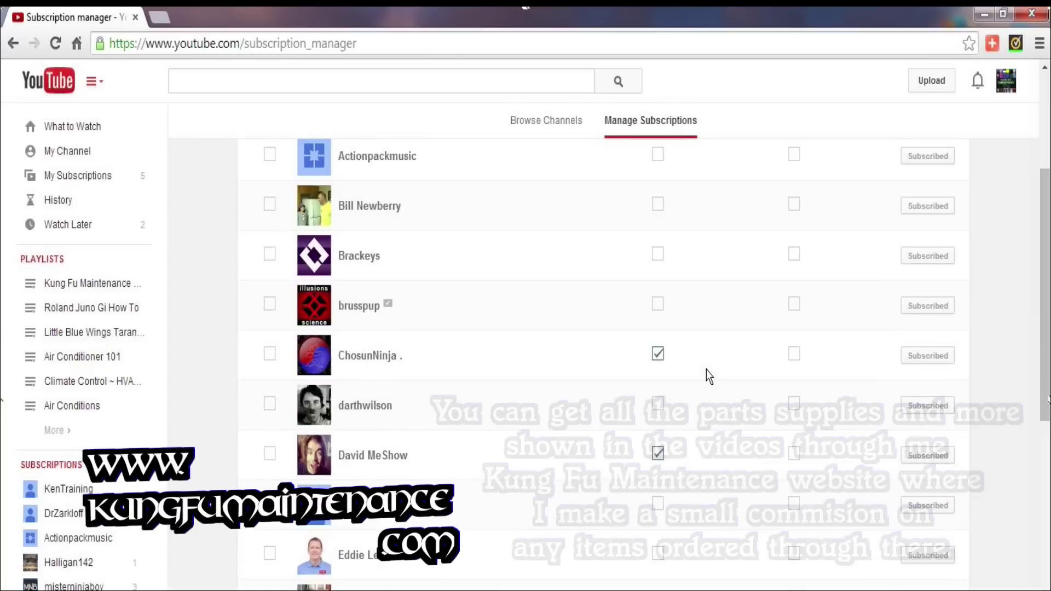
scroll(705, 370, down, 4)
scroll(706, 369, up, 1)
scroll(707, 369, up, 7)
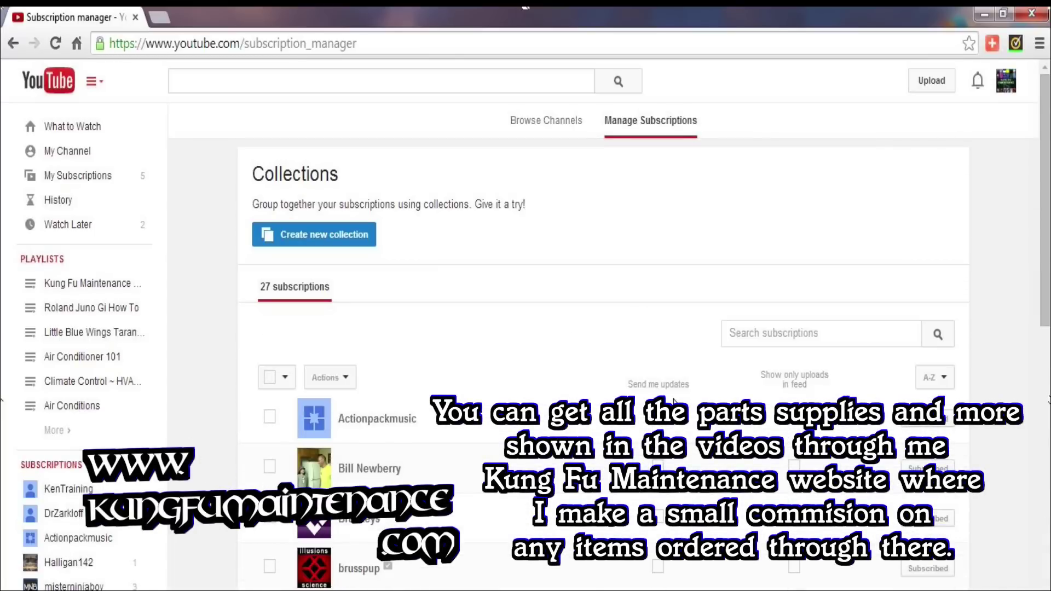
scroll(657, 428, down, 3)
scroll(657, 427, down, 5)
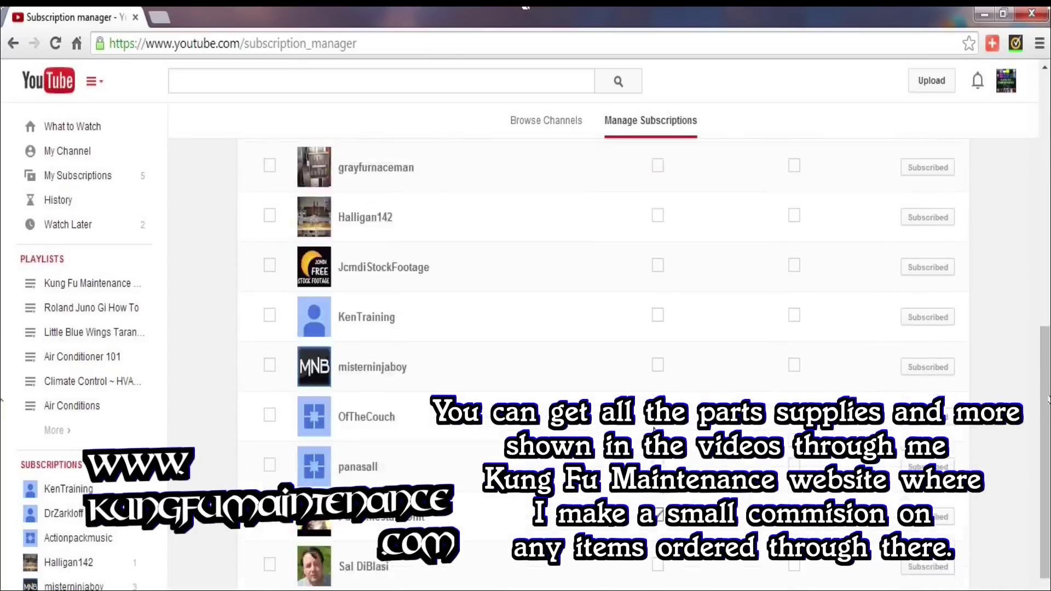
scroll(657, 427, up, 2)
scroll(657, 427, up, 4)
scroll(659, 428, up, 3)
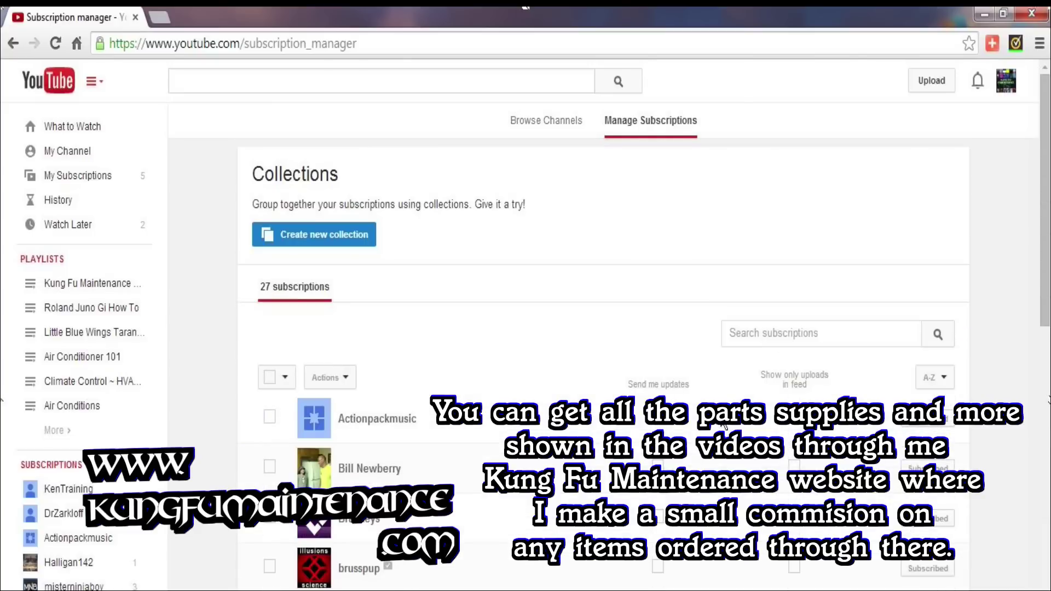
scroll(724, 423, down, 3)
scroll(724, 423, down, 2)
scroll(724, 422, down, 1)
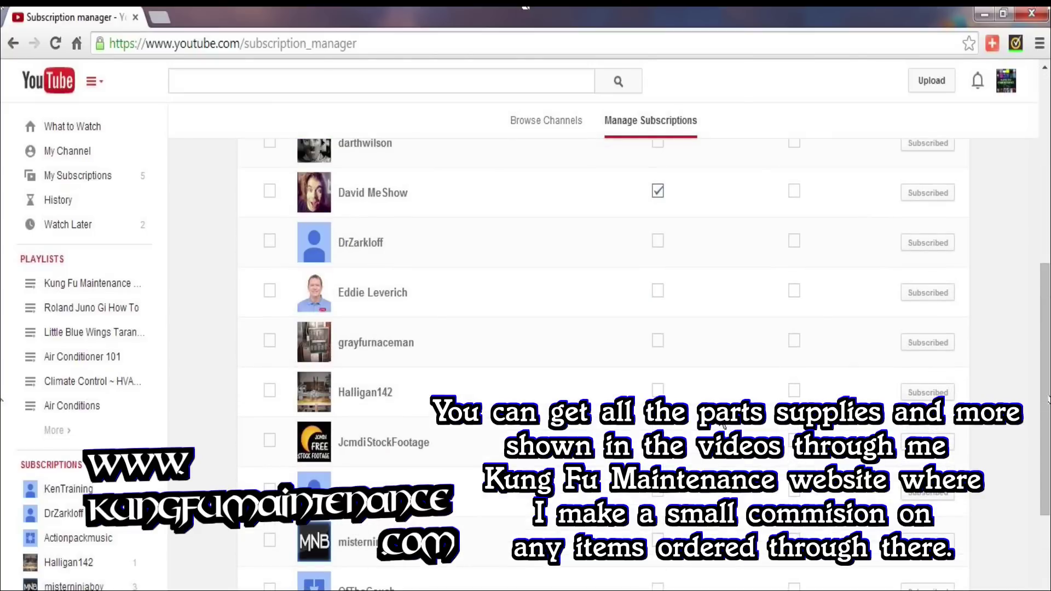
scroll(724, 423, down, 3)
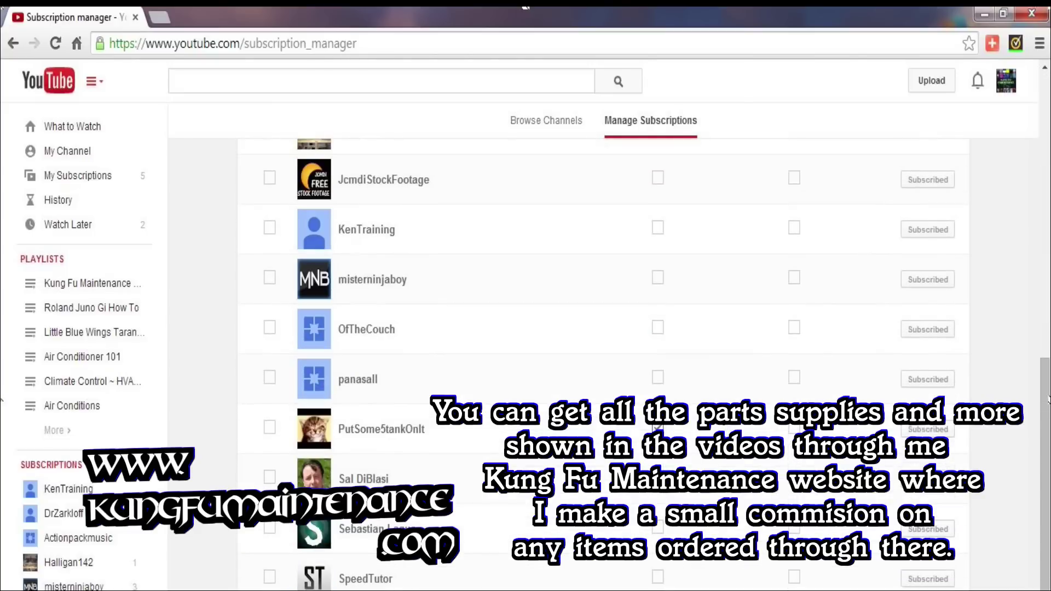
scroll(724, 422, up, 3)
scroll(724, 423, up, 3)
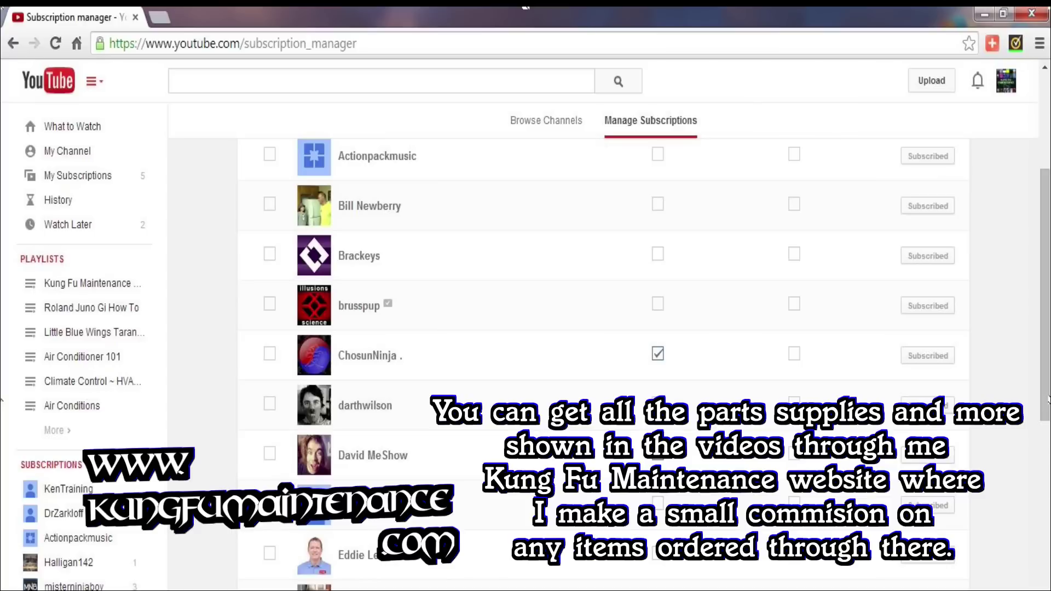
Step: Tick 'Send me updates' for the sixth and eleventh channels and for KenTraining
click(659, 403)
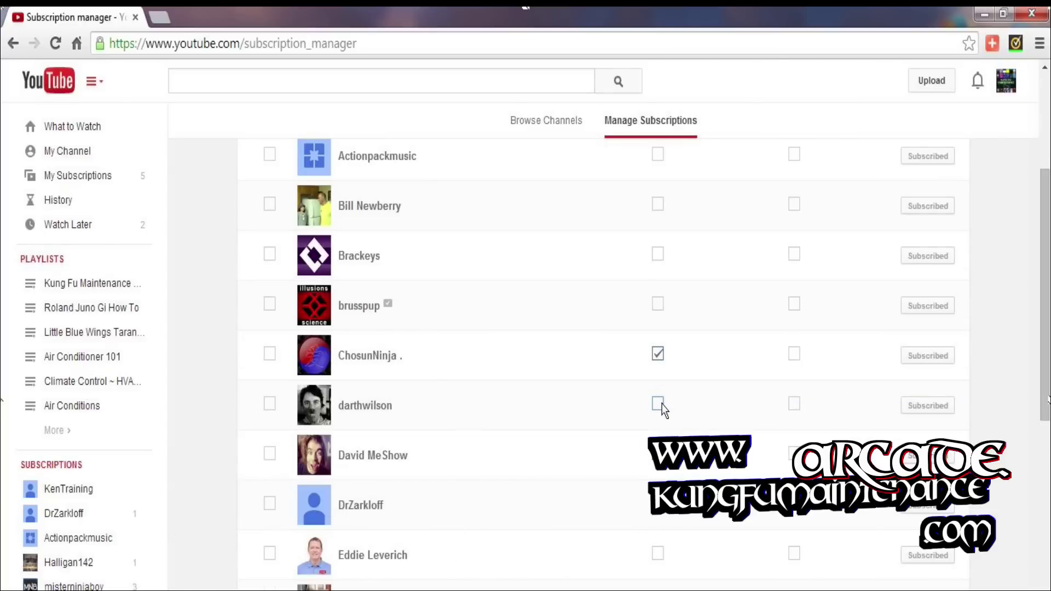
scroll(660, 403, up, 1)
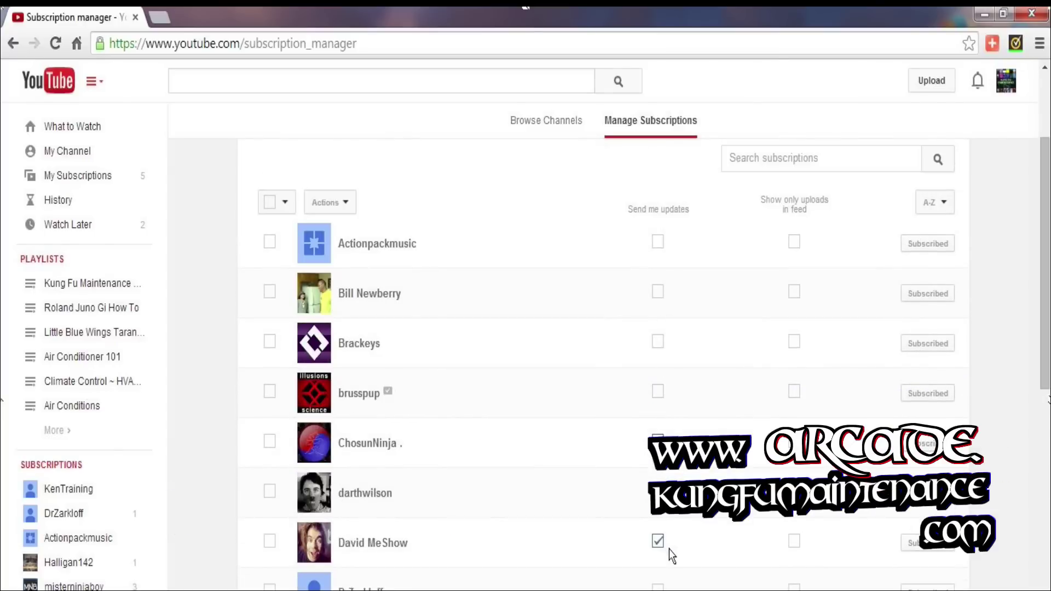
scroll(669, 558, down, 3)
scroll(669, 557, down, 2)
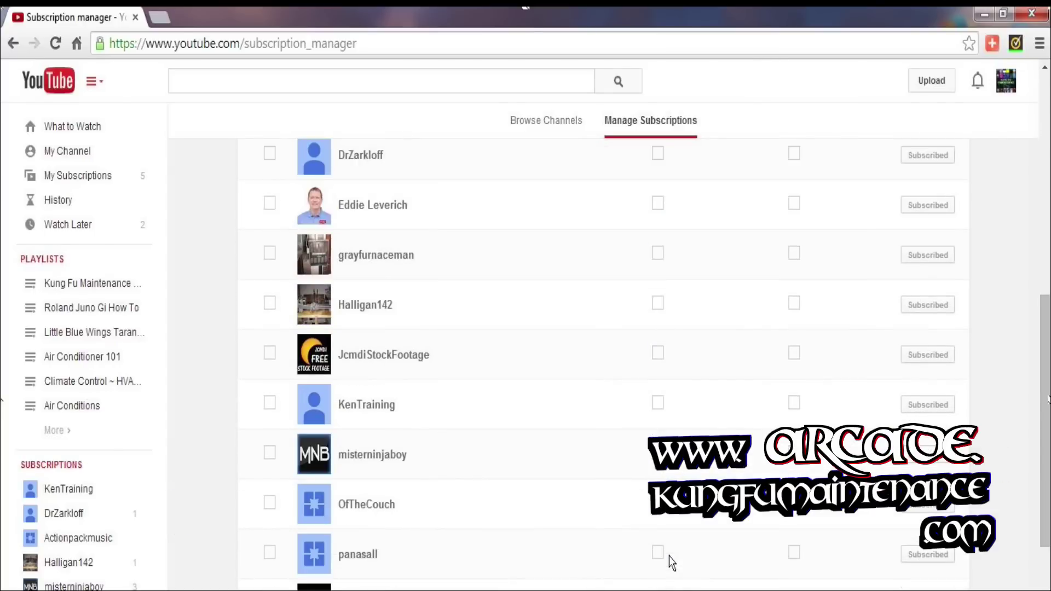
scroll(669, 556, up, 1)
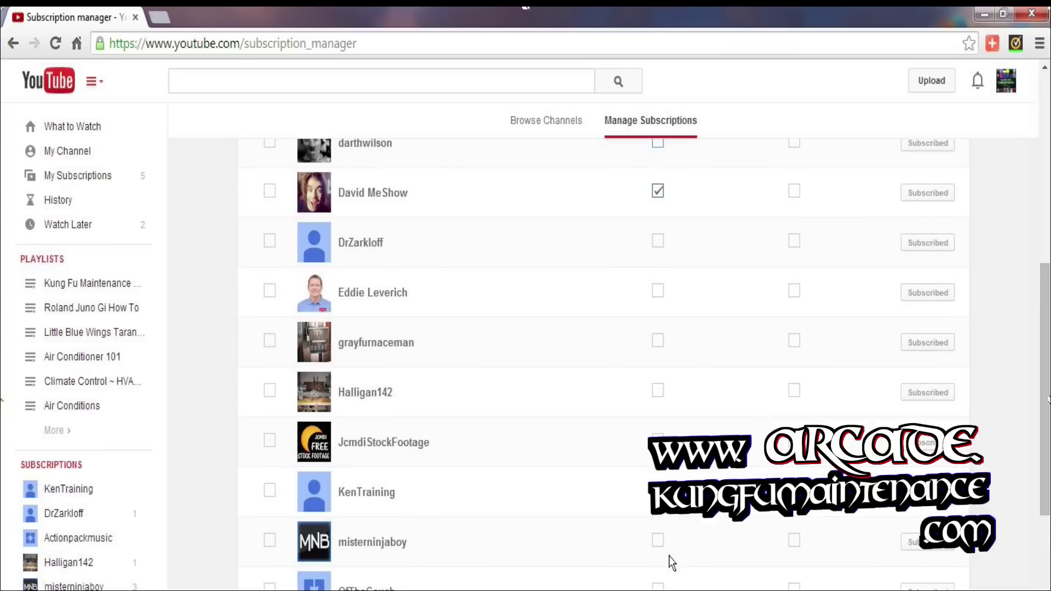
scroll(669, 556, up, 2)
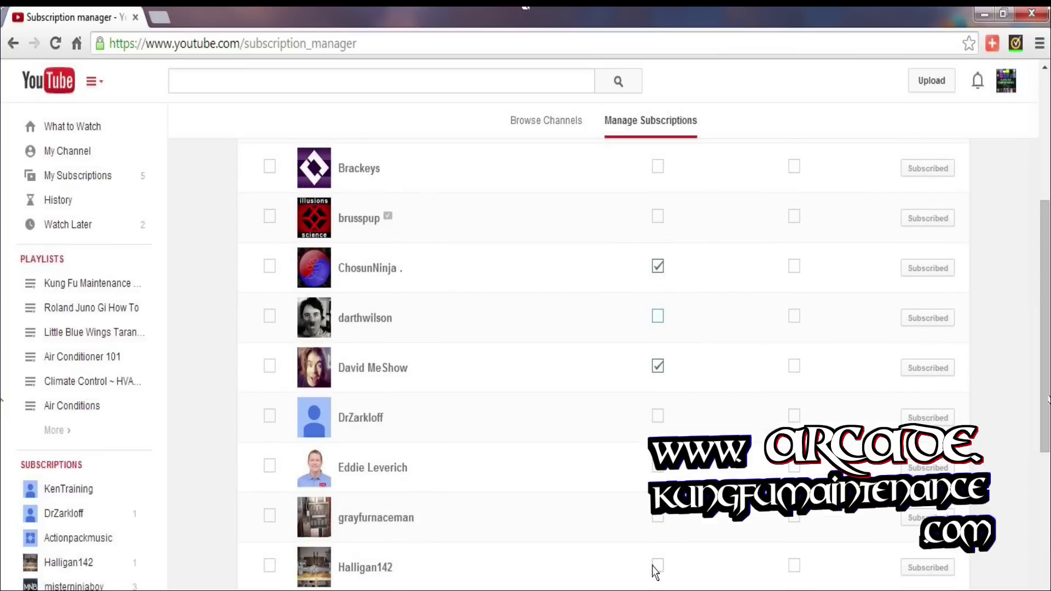
click(656, 566)
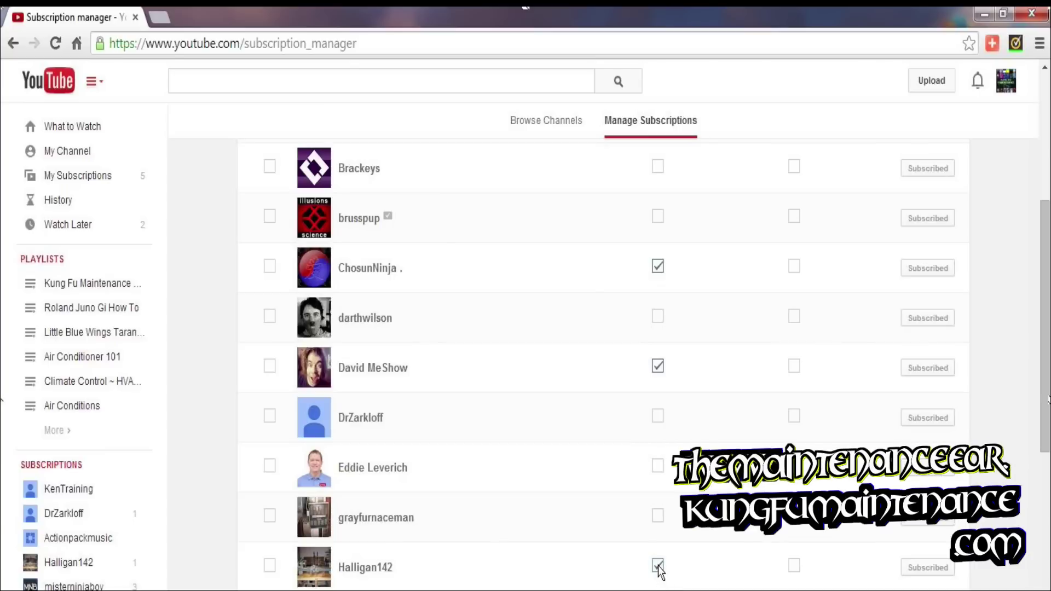
scroll(604, 366, down, 3)
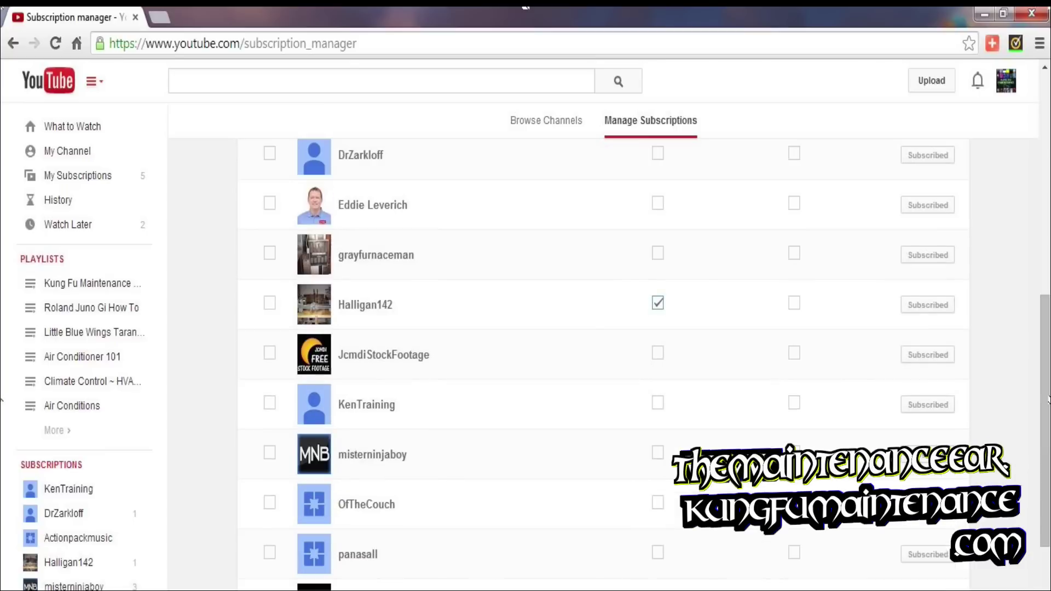
scroll(603, 366, up, 2)
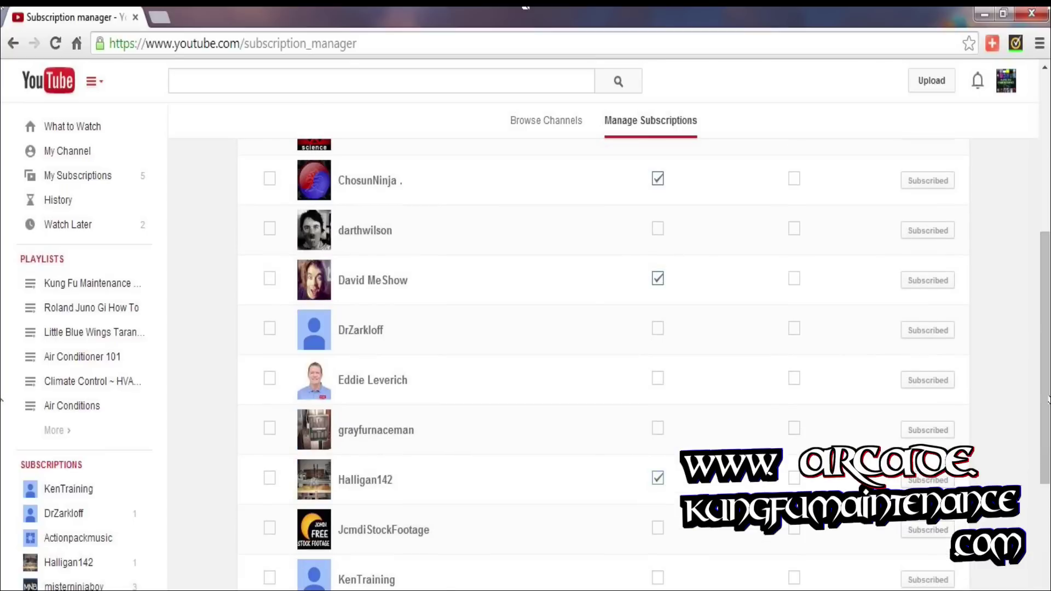
click(658, 577)
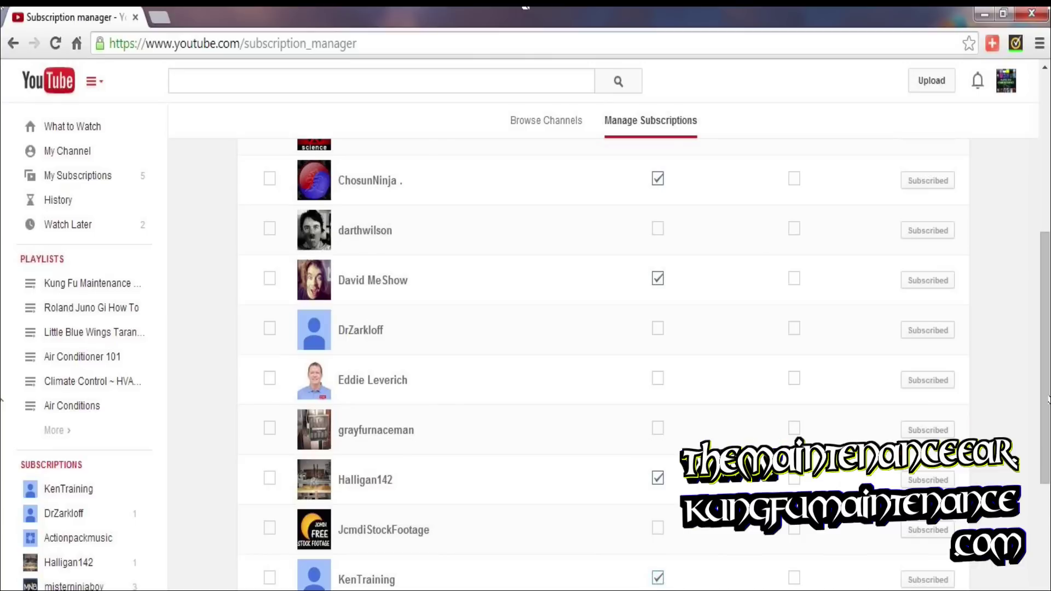
scroll(659, 543, up, 3)
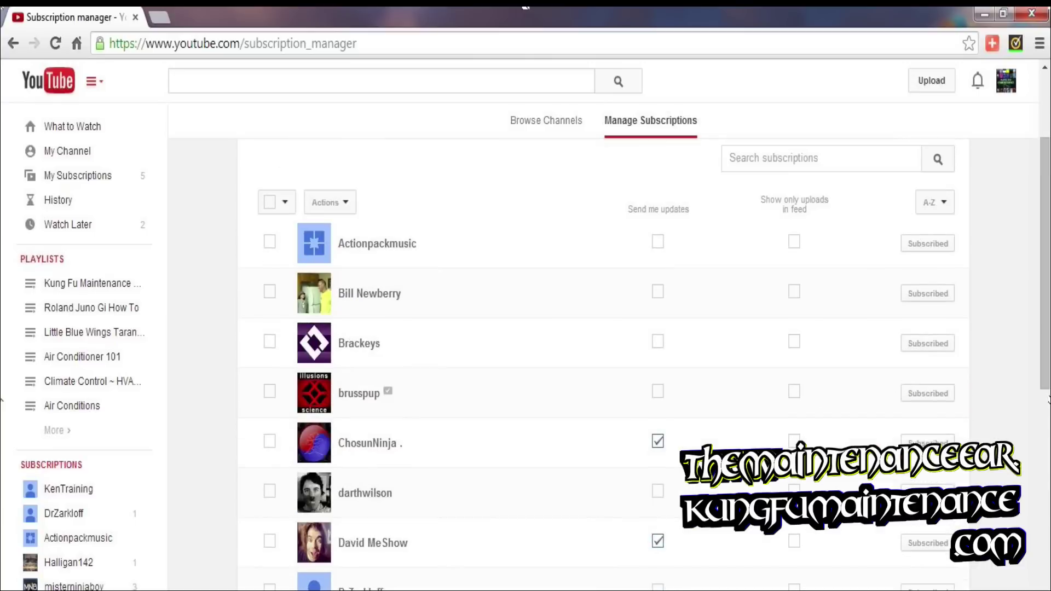
scroll(659, 543, up, 2)
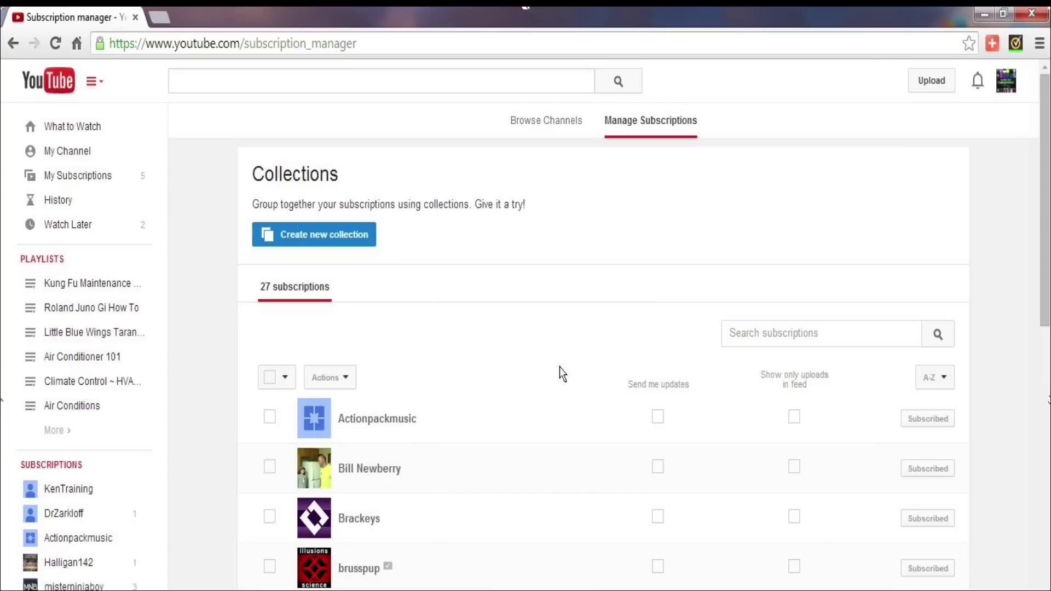
scroll(781, 464, down, 2)
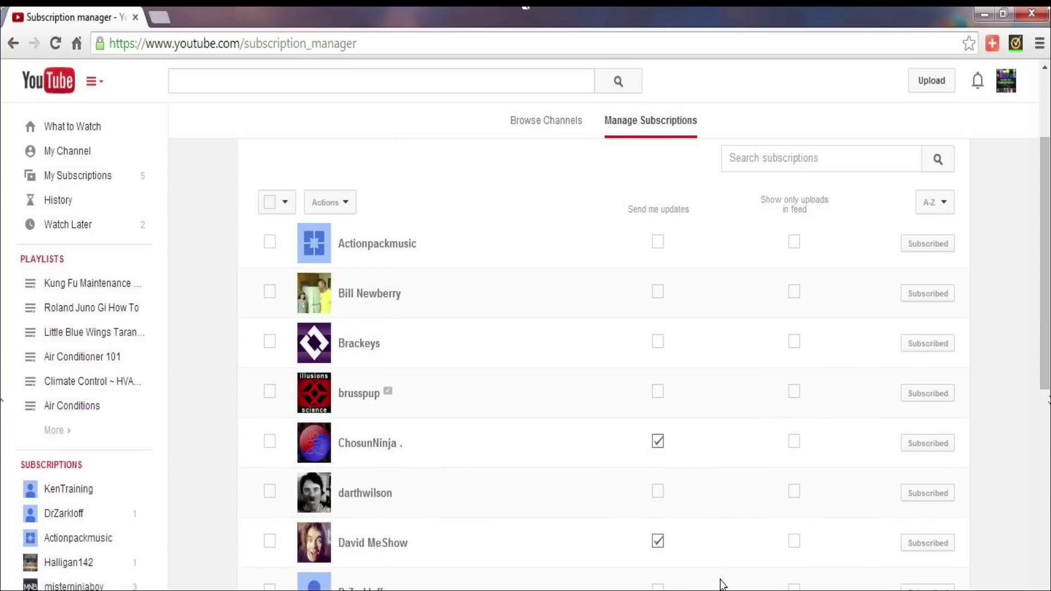
scroll(717, 584, up, 2)
scroll(405, 528, down, 2)
scroll(664, 577, down, 3)
scroll(661, 578, up, 4)
scroll(662, 576, down, 3)
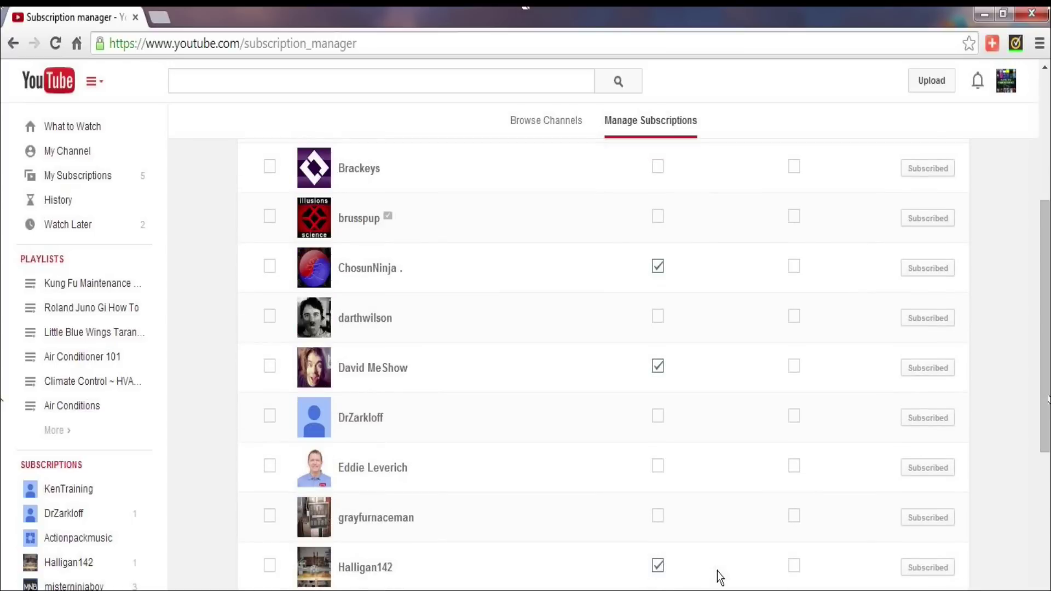
scroll(717, 579, down, 1)
scroll(716, 579, down, 1)
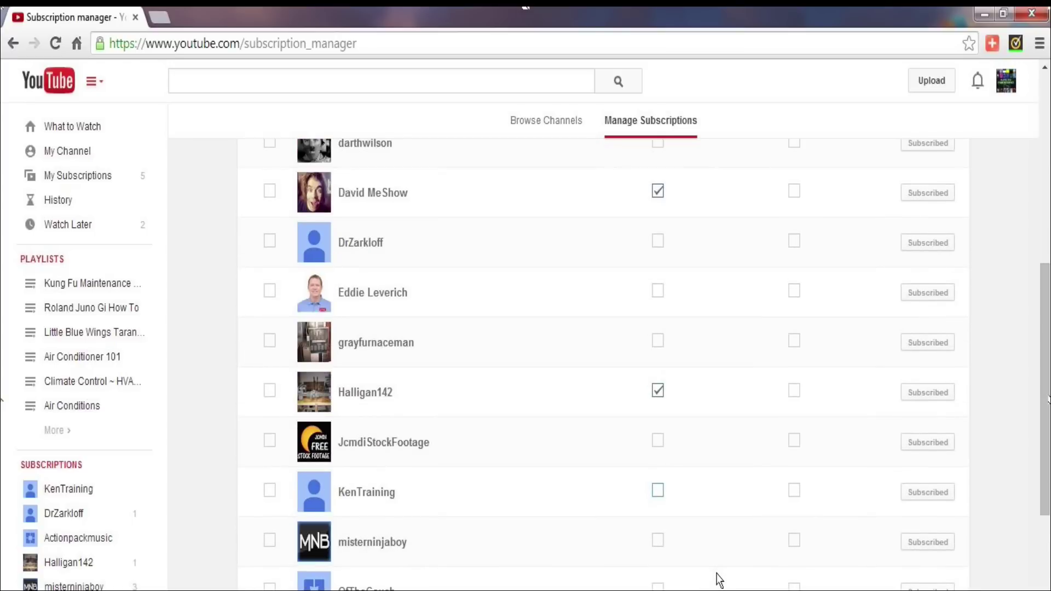
scroll(716, 578, down, 1)
scroll(716, 579, up, 3)
scroll(714, 574, up, 4)
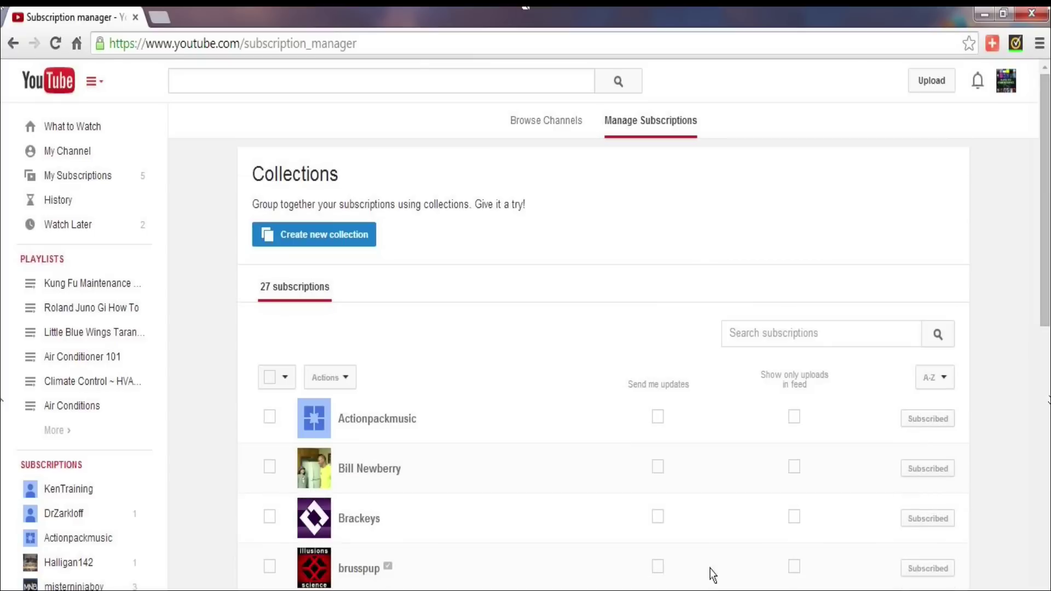
scroll(659, 495, down, 3)
scroll(660, 496, down, 4)
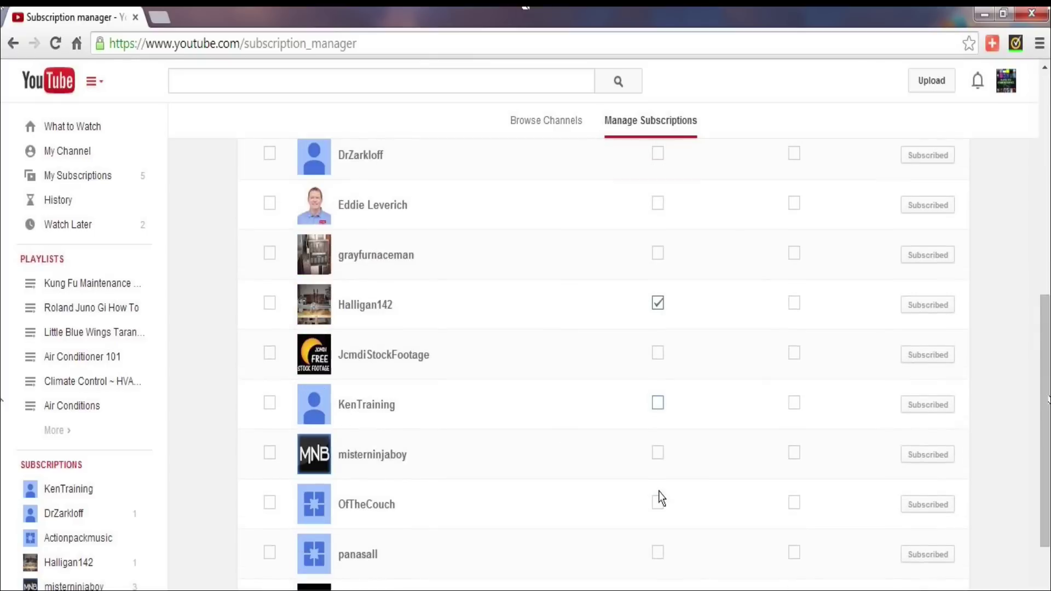
scroll(660, 496, down, 3)
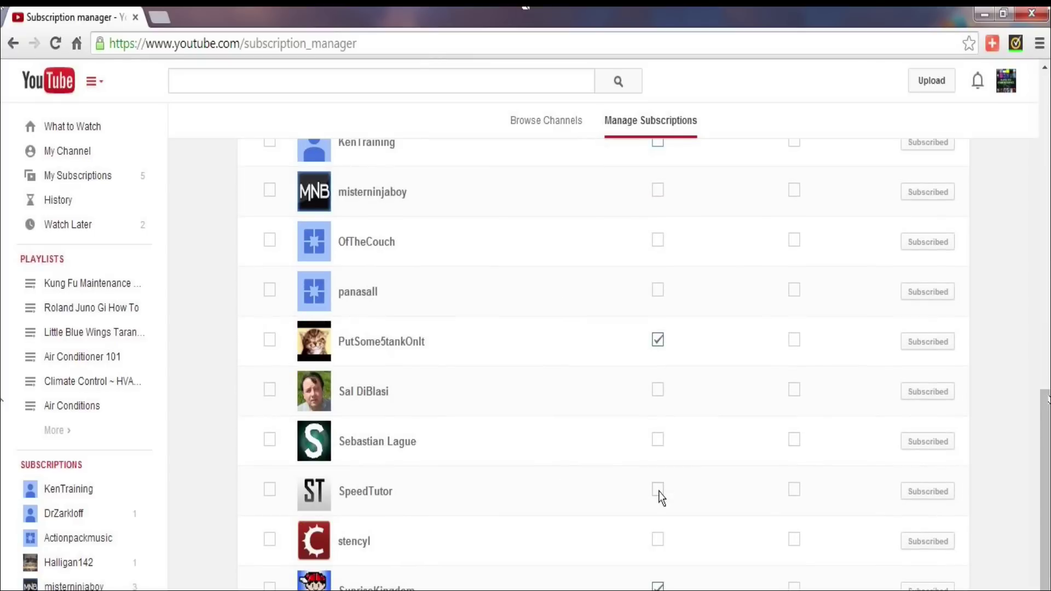
scroll(685, 495, up, 3)
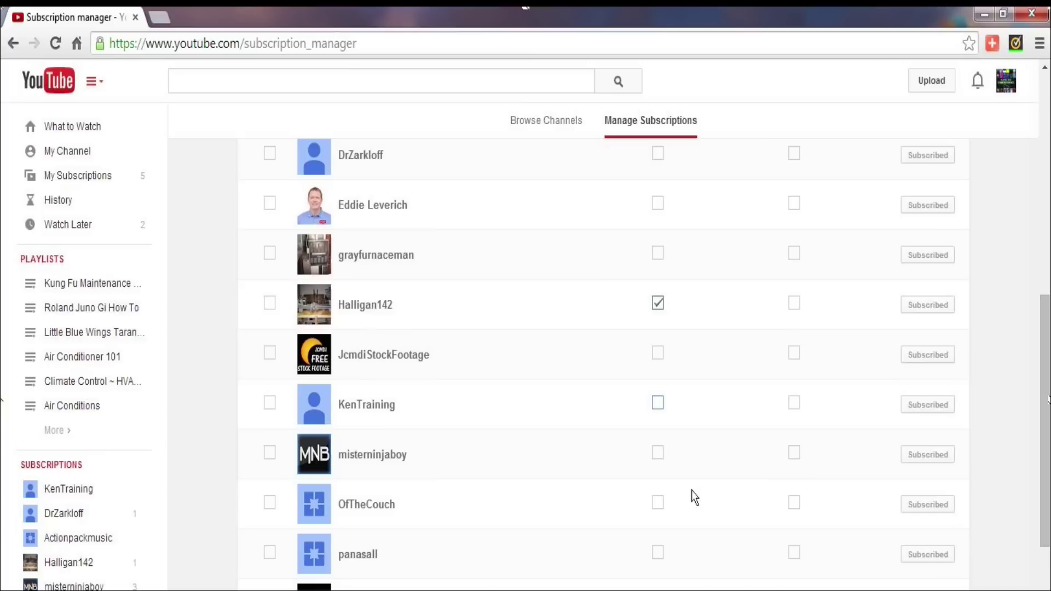
scroll(691, 490, up, 4)
scroll(691, 490, up, 3)
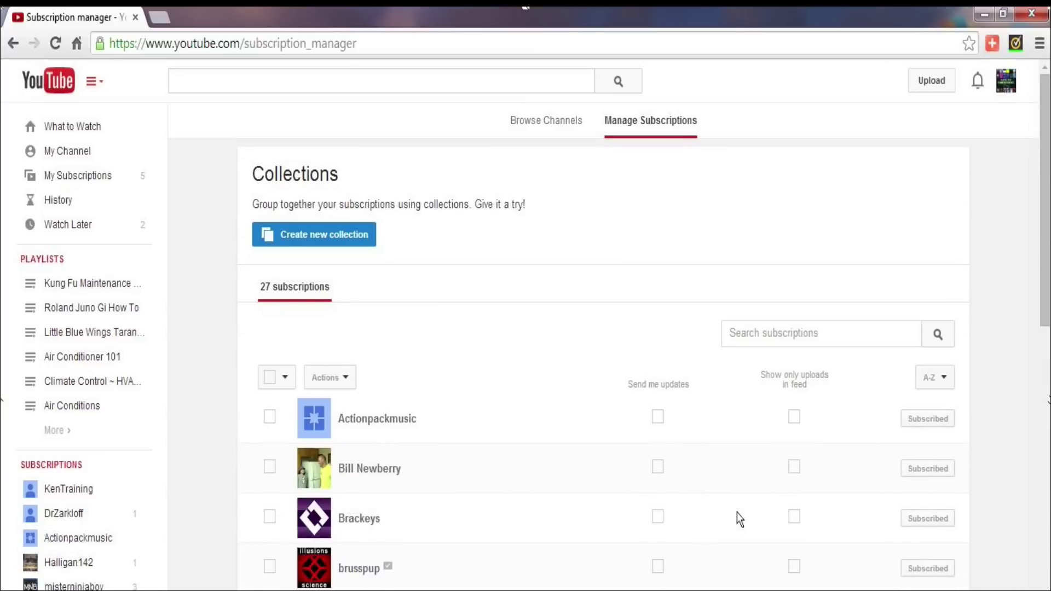
scroll(727, 528, down, 2)
scroll(706, 542, down, 4)
scroll(568, 589, down, 1)
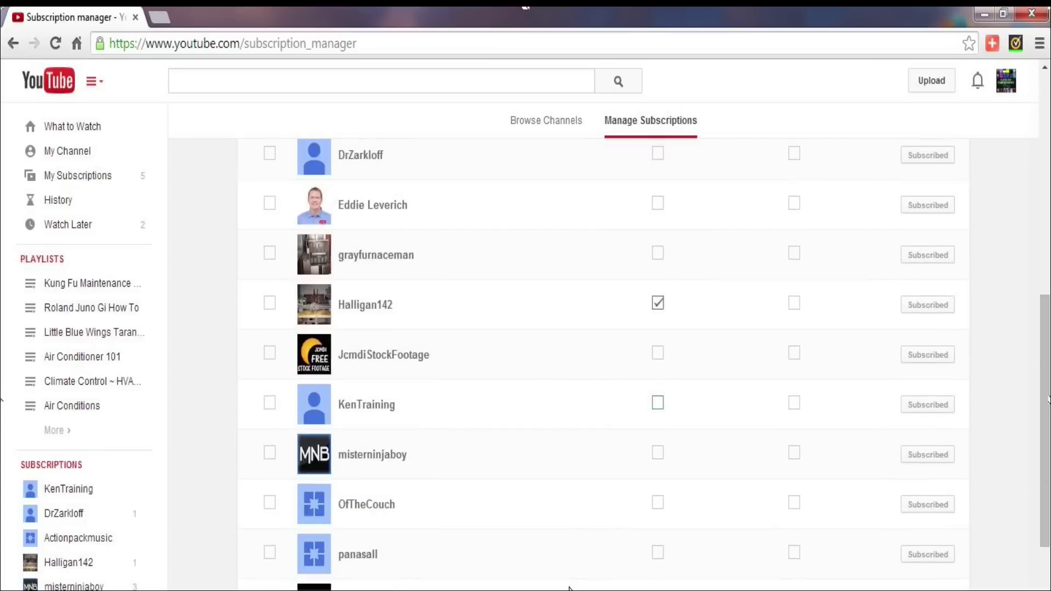
scroll(568, 588, down, 2)
scroll(712, 540, up, 4)
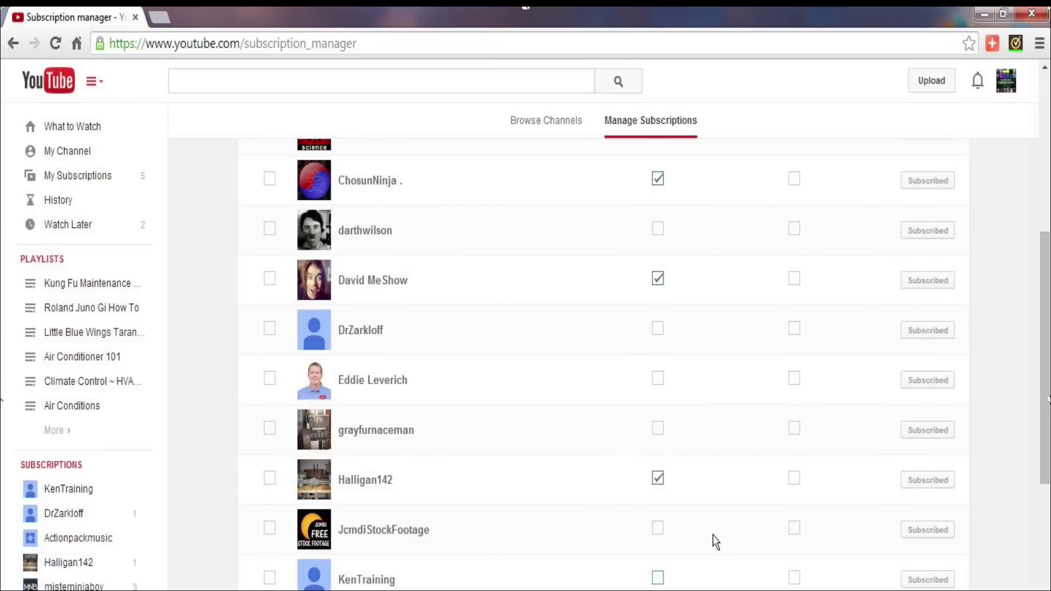
scroll(712, 540, up, 4)
scroll(712, 543, up, 1)
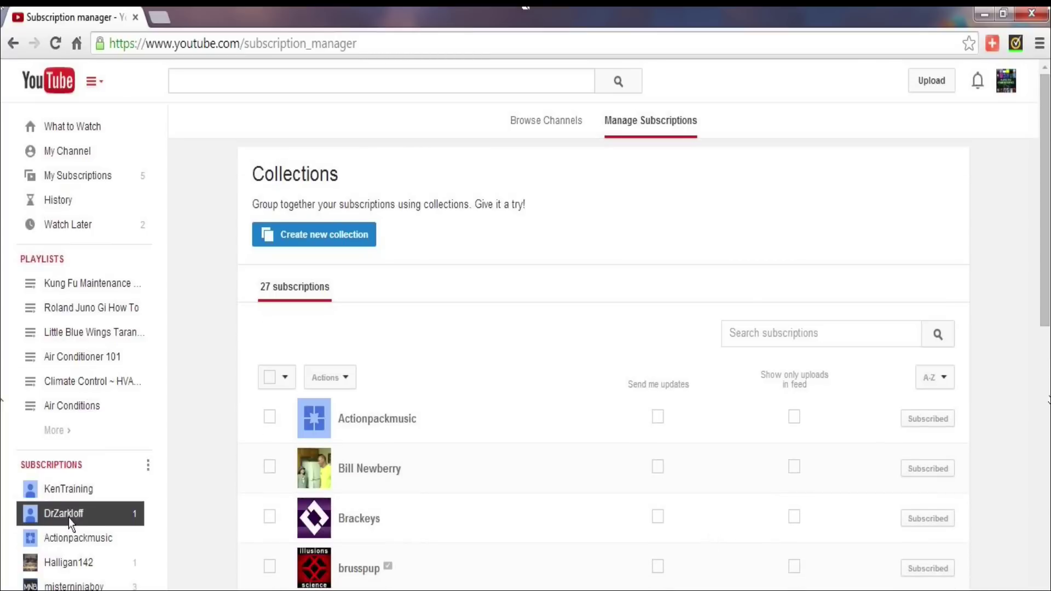
click(72, 491)
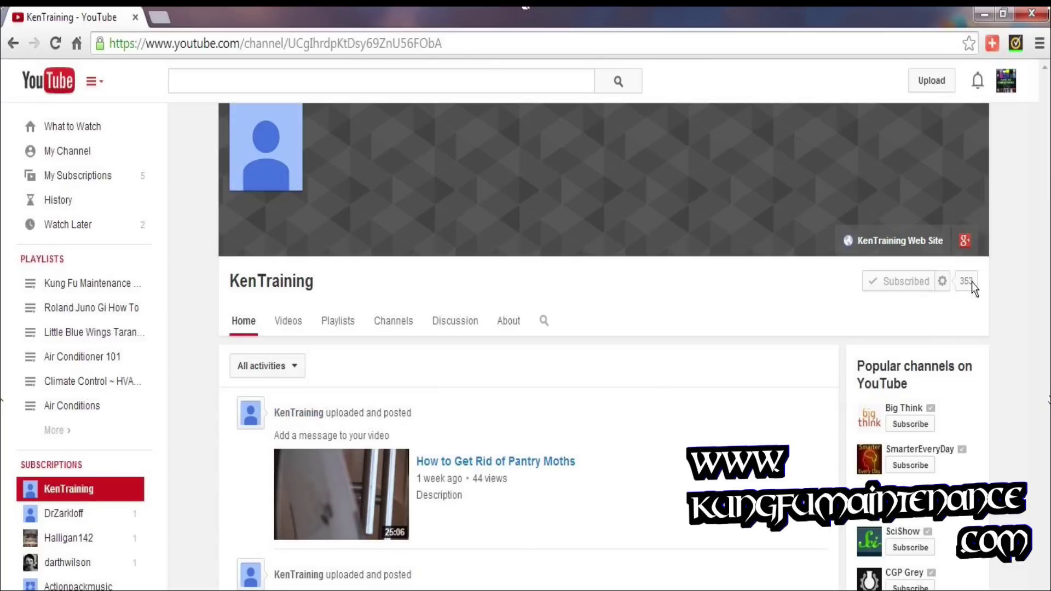
Step: Save KenTraining's subscription preferences with both update options unchecked
click(943, 282)
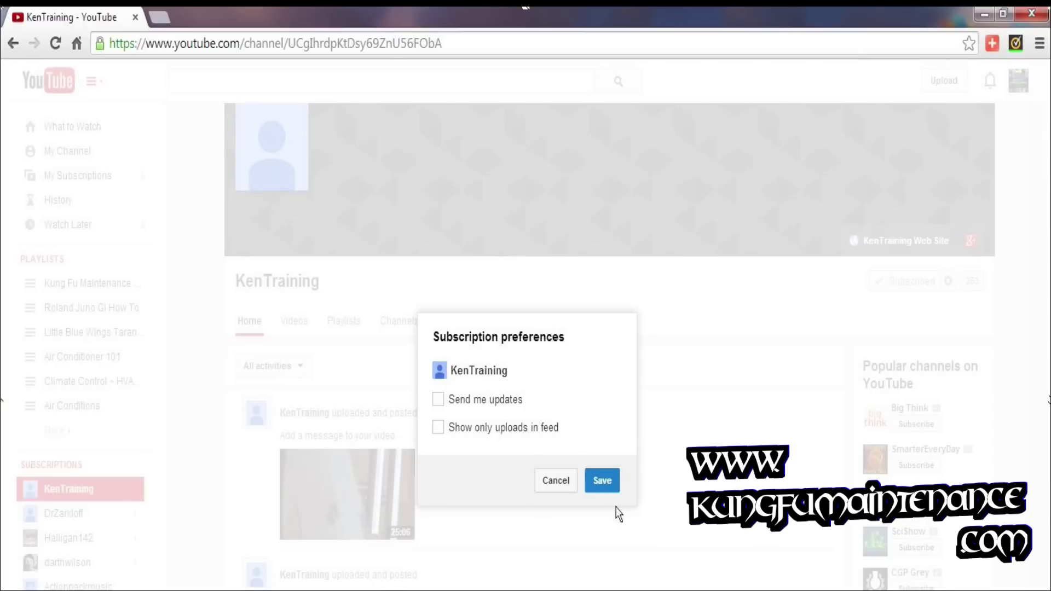
click(559, 482)
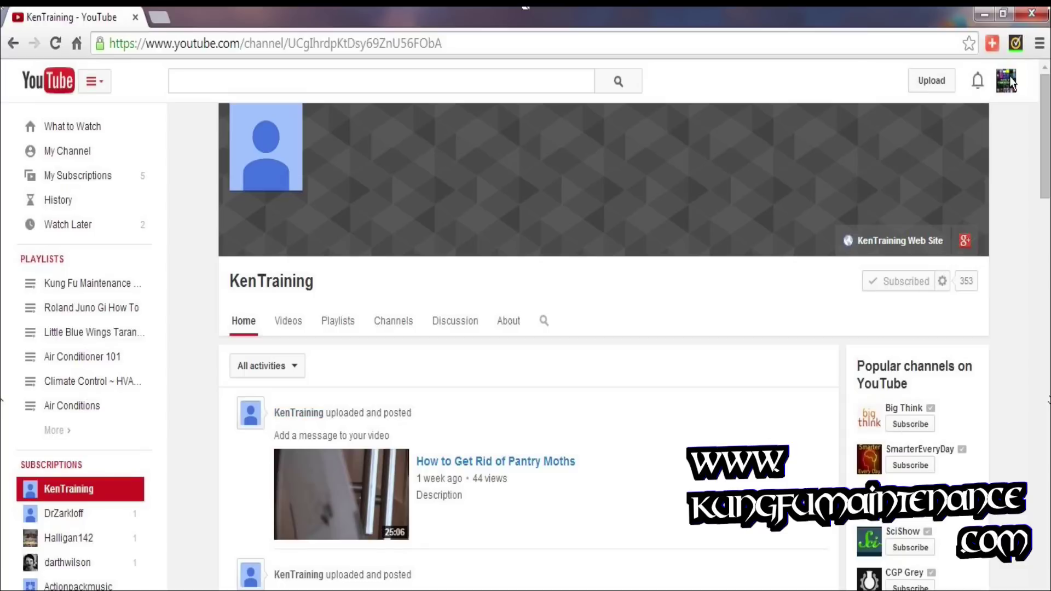